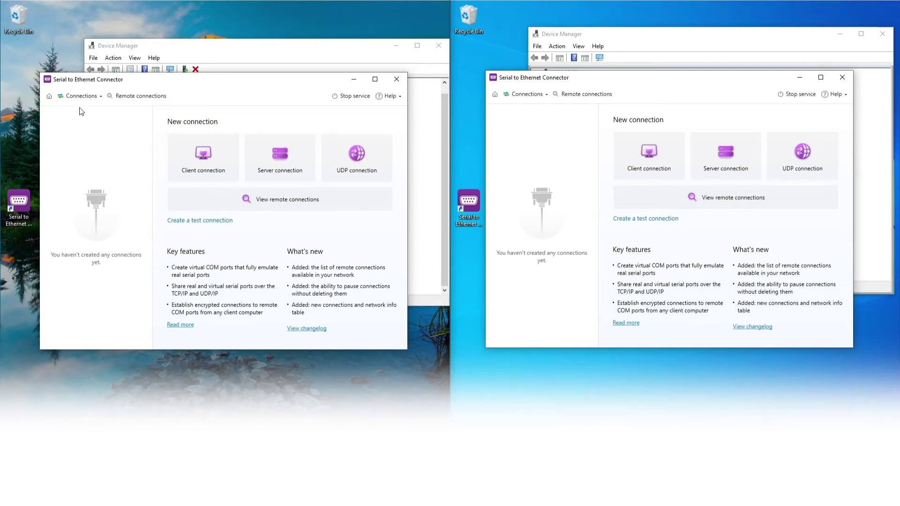
Step: Create server connection 'Cardreader' sharing the real COM1, not virtual, on TCP port 5000
{"action": "left_click", "coordinate": [81, 96]}
{"action": "left_click", "coordinate": [101, 118]}
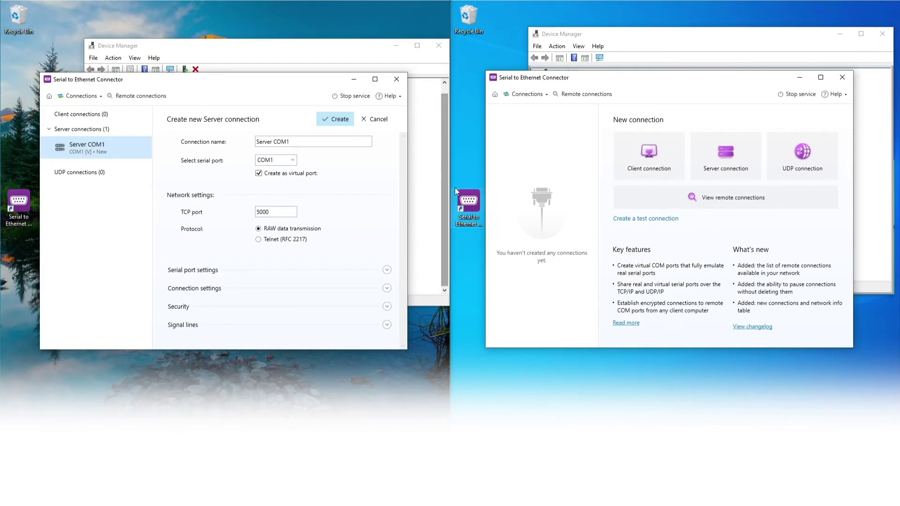
{"action": "left_click_drag", "start_coordinate": [292, 141], "coordinate": [216, 144]}
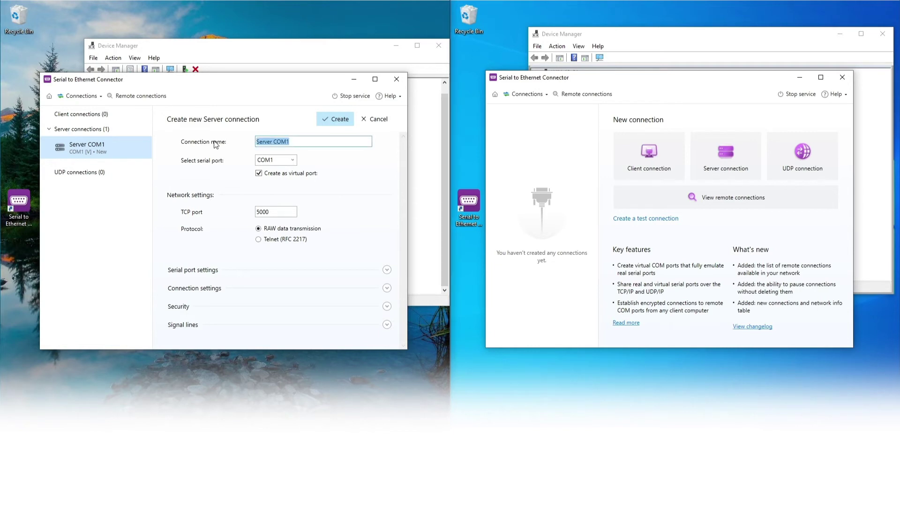
{"action": "type", "text": "Cardreader"}
{"action": "left_click", "coordinate": [290, 163]}
{"action": "left_click", "coordinate": [267, 163]}
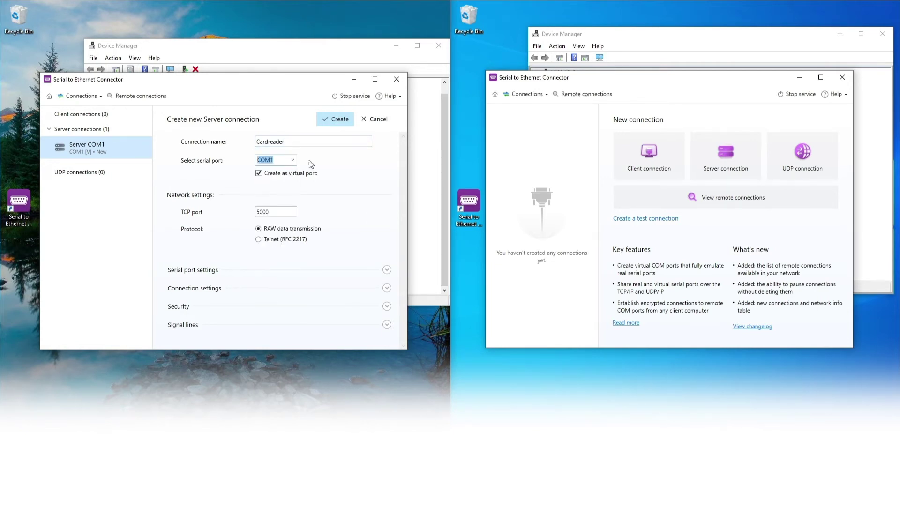
{"action": "left_click", "coordinate": [301, 174]}
{"action": "double_click", "coordinate": [264, 212]}
{"action": "left_click", "coordinate": [339, 119]}
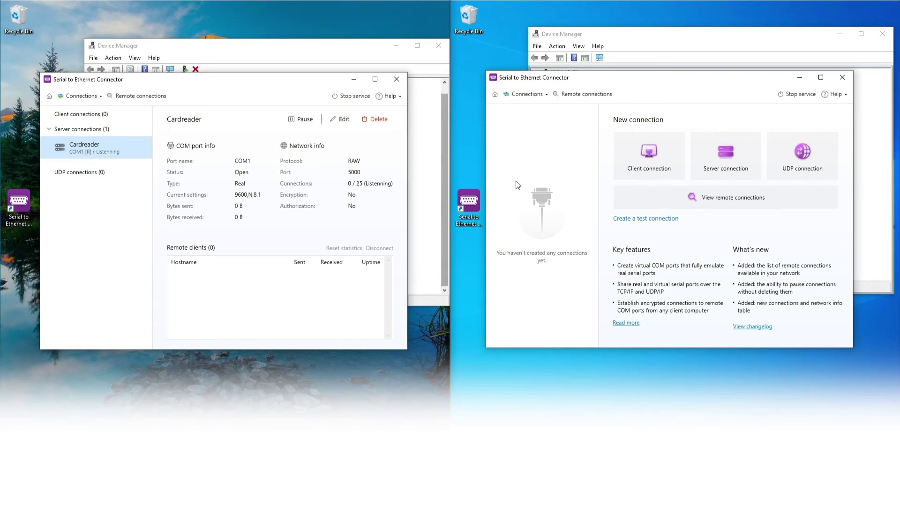
Step: Pick the remote Cardreader server on WIN-10-64-TWO and start a client connection to it
{"action": "left_click", "coordinate": [583, 96]}
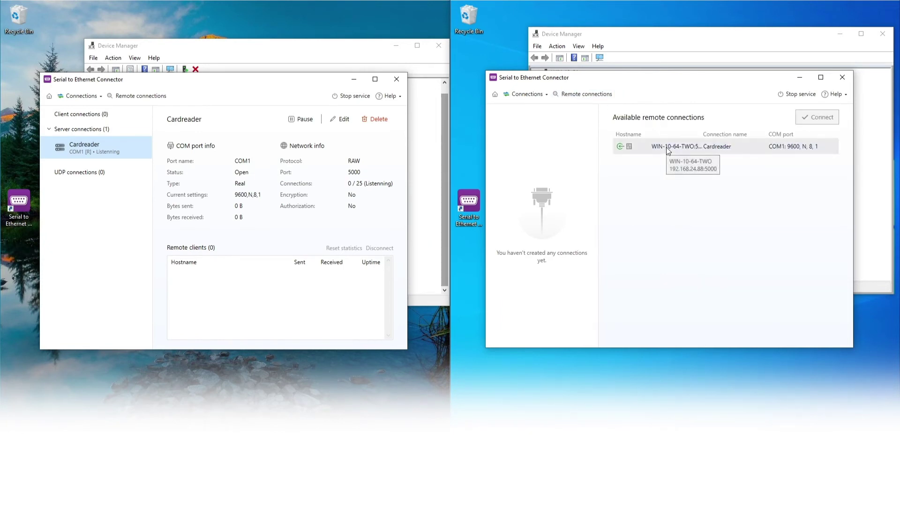
{"action": "left_click", "coordinate": [693, 146]}
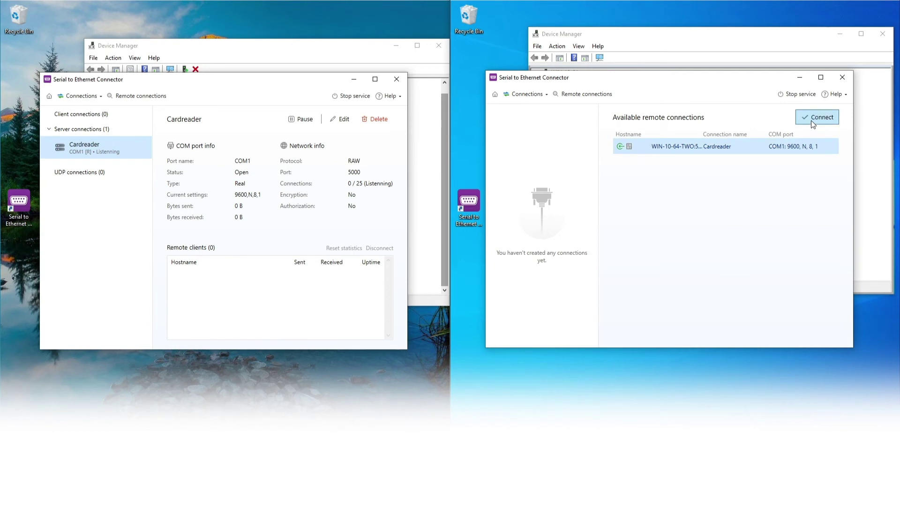
{"action": "left_click", "coordinate": [811, 121]}
{"action": "double_click", "coordinate": [755, 140]}
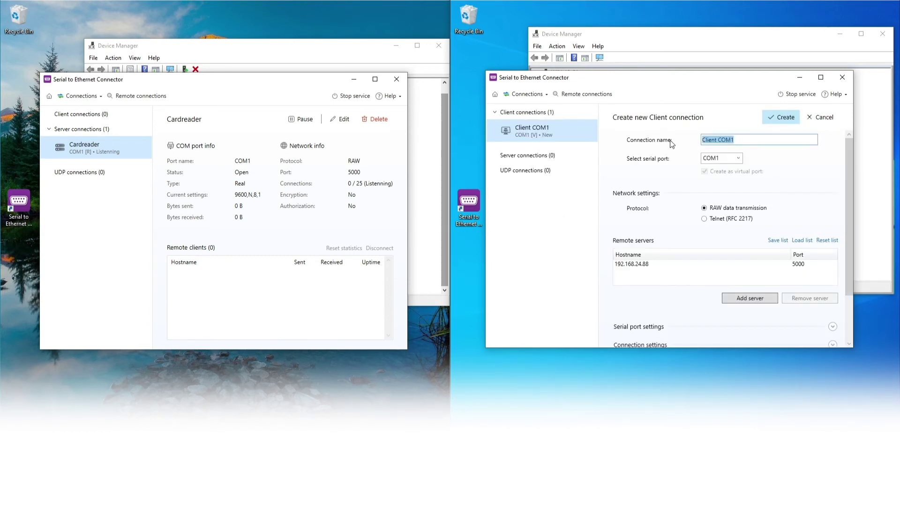
{"action": "type", "text": "Cardreader"}
Step: Create the Cardreader client on virtual COM10 for server 192.168.24.88, then check both connected ends
{"action": "left_click", "coordinate": [736, 159]}
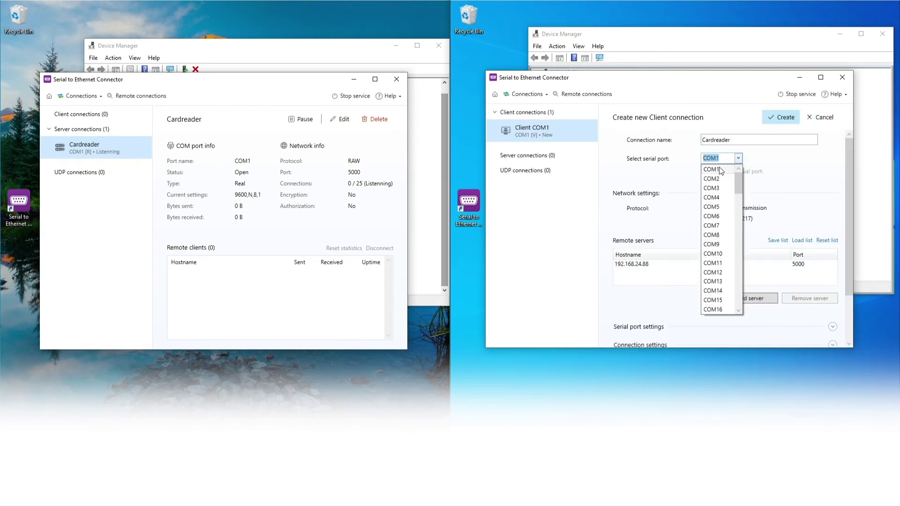
{"action": "left_click", "coordinate": [720, 254]}
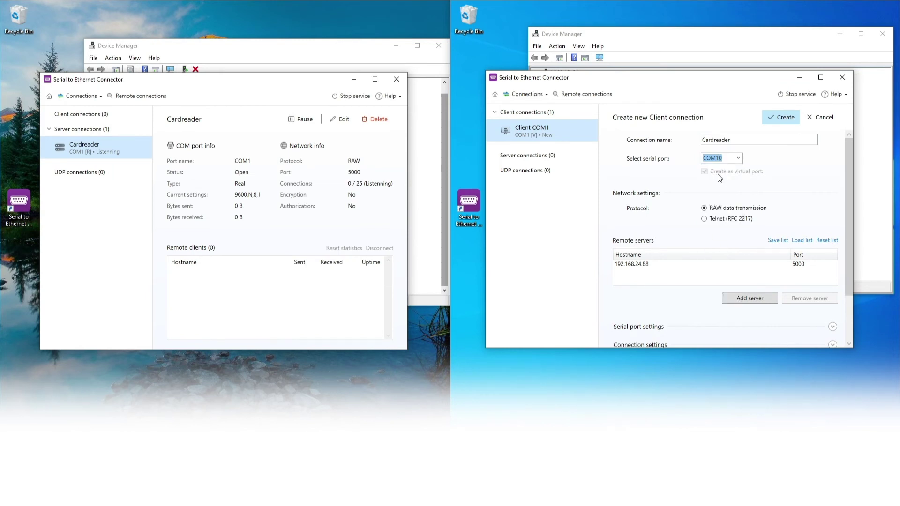
{"action": "left_click", "coordinate": [661, 264]}
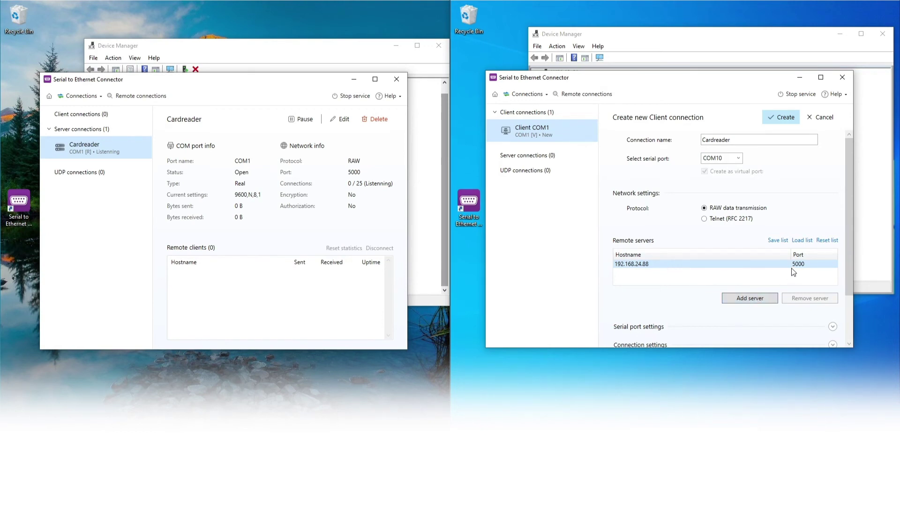
{"action": "left_click", "coordinate": [785, 118]}
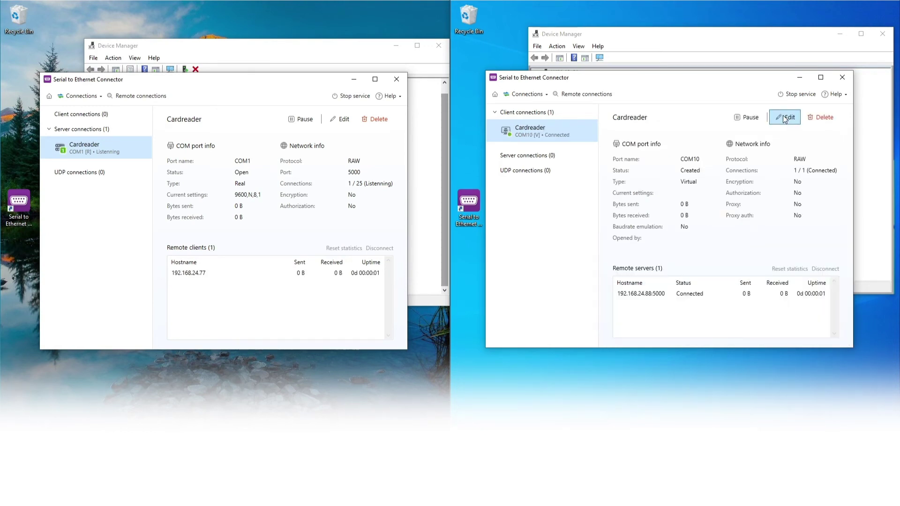
{"action": "left_click", "coordinate": [680, 294]}
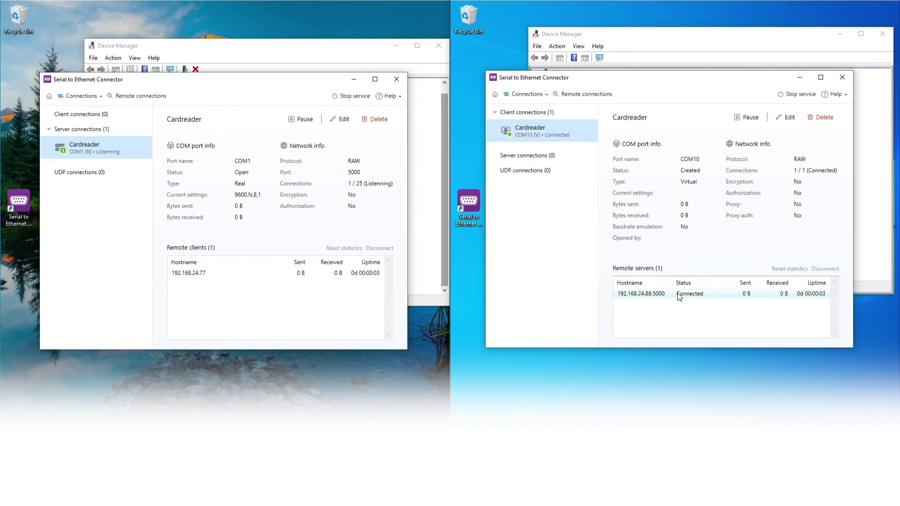
{"action": "left_click", "coordinate": [211, 272]}
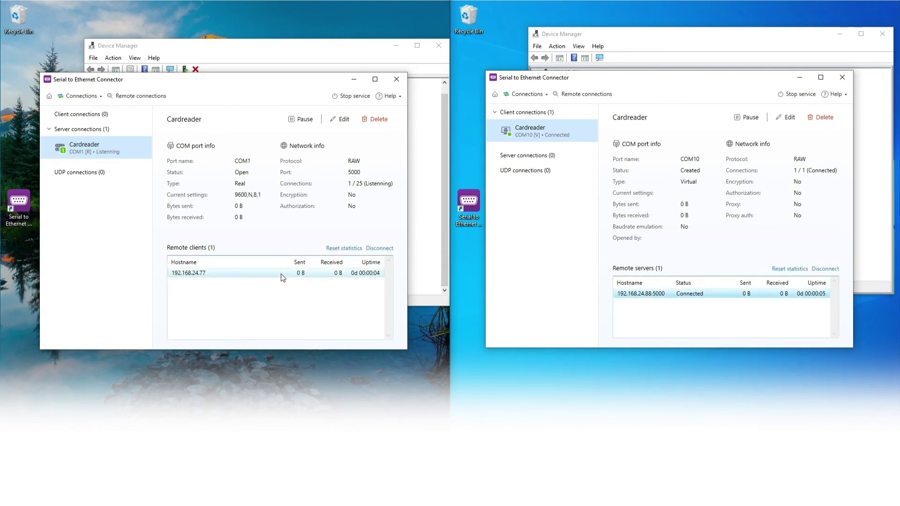
Step: Select Electronic Team Virtual Serial Port (COM10) in the client computer's Device Manager
{"action": "left_click", "coordinate": [608, 34]}
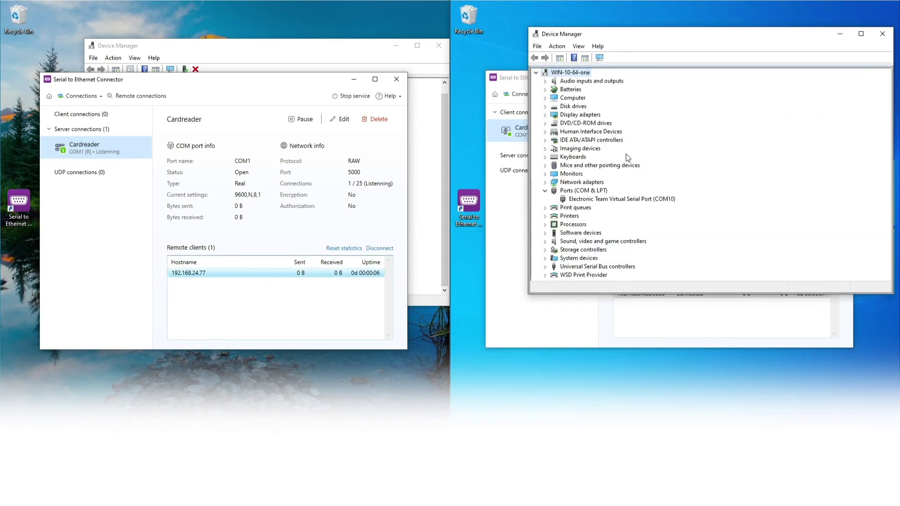
{"action": "left_click", "coordinate": [623, 199]}
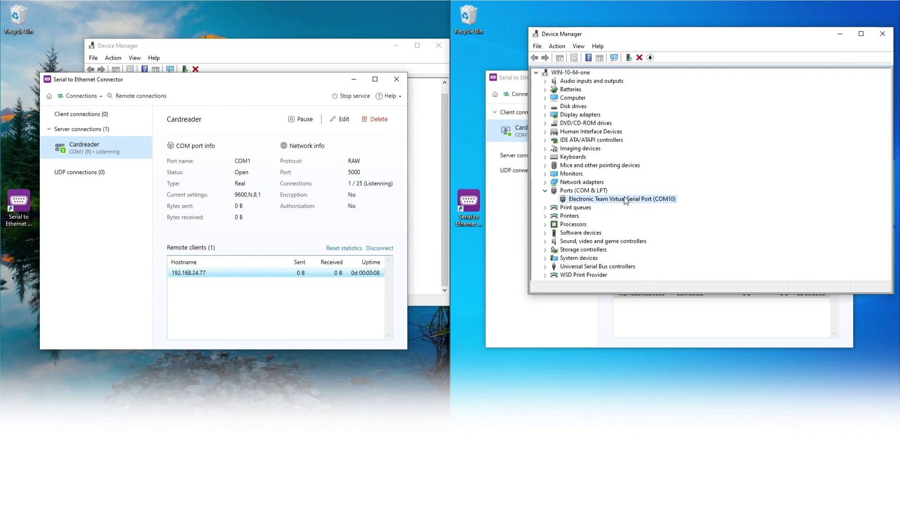